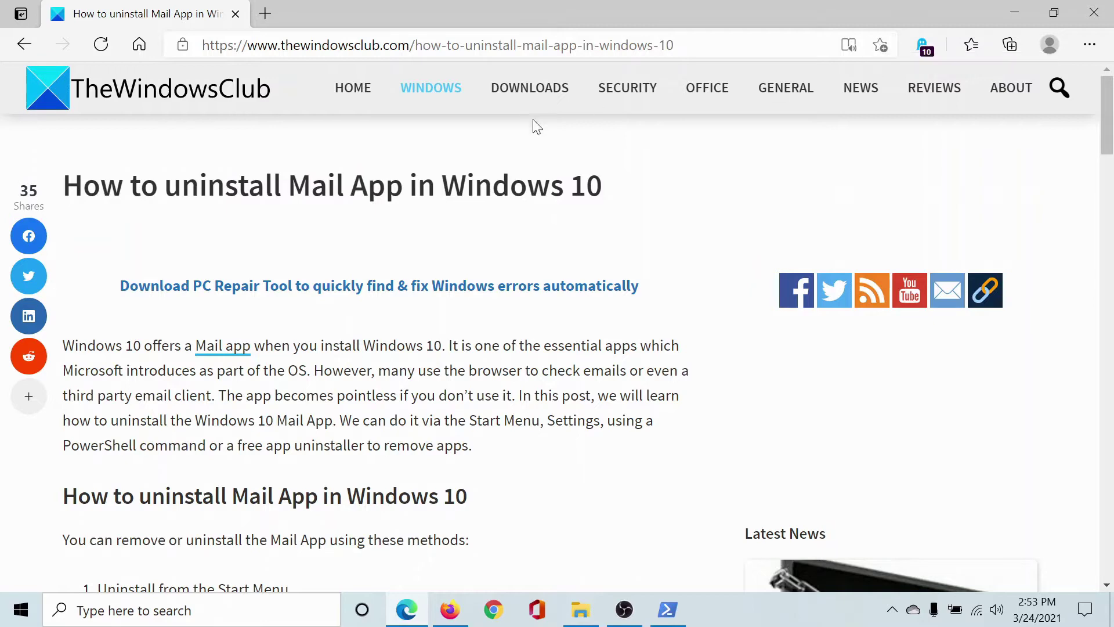
scroll(426, 300, "down", 3)
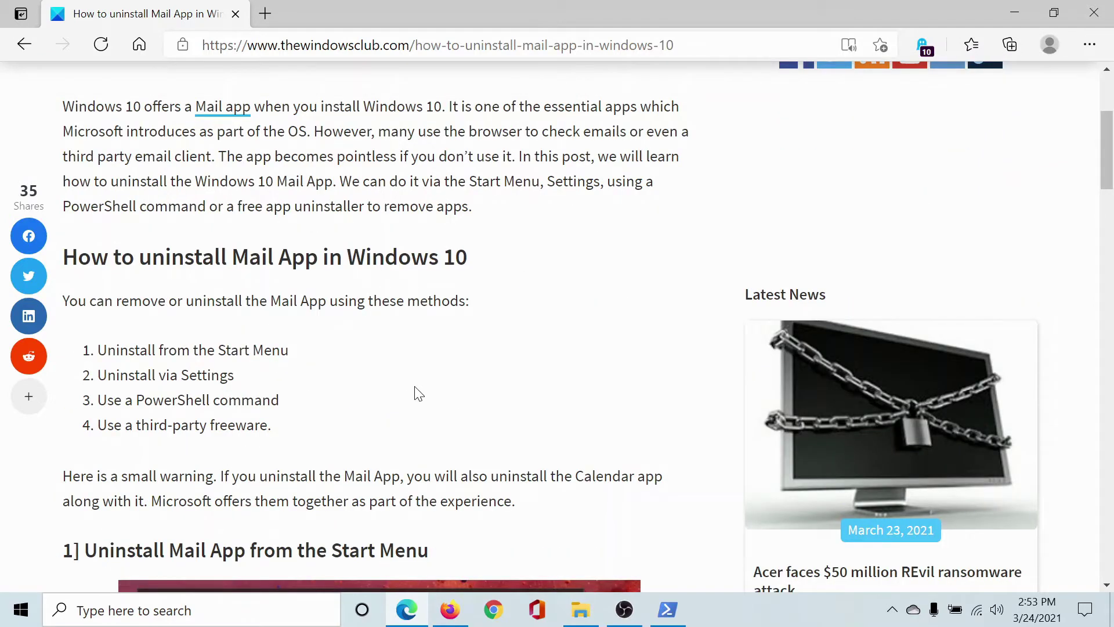
scroll(415, 394, "down", 1)
scroll(415, 393, "down", 5)
scroll(415, 394, "down", 5)
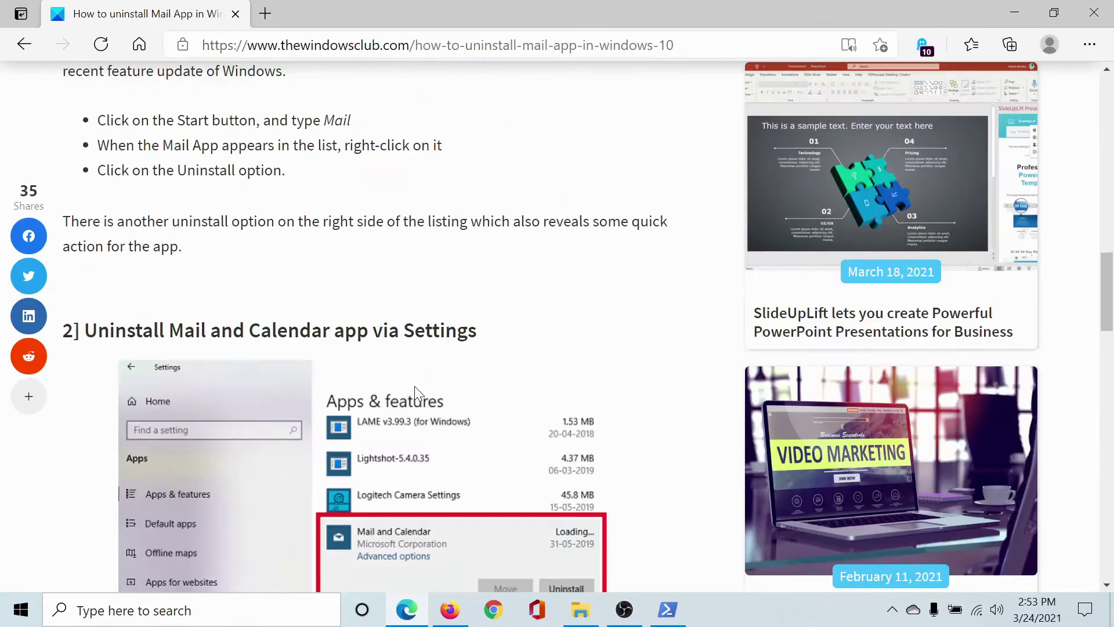
scroll(414, 393, "down", 3)
scroll(415, 386, "down", 4)
scroll(414, 386, "down", 1)
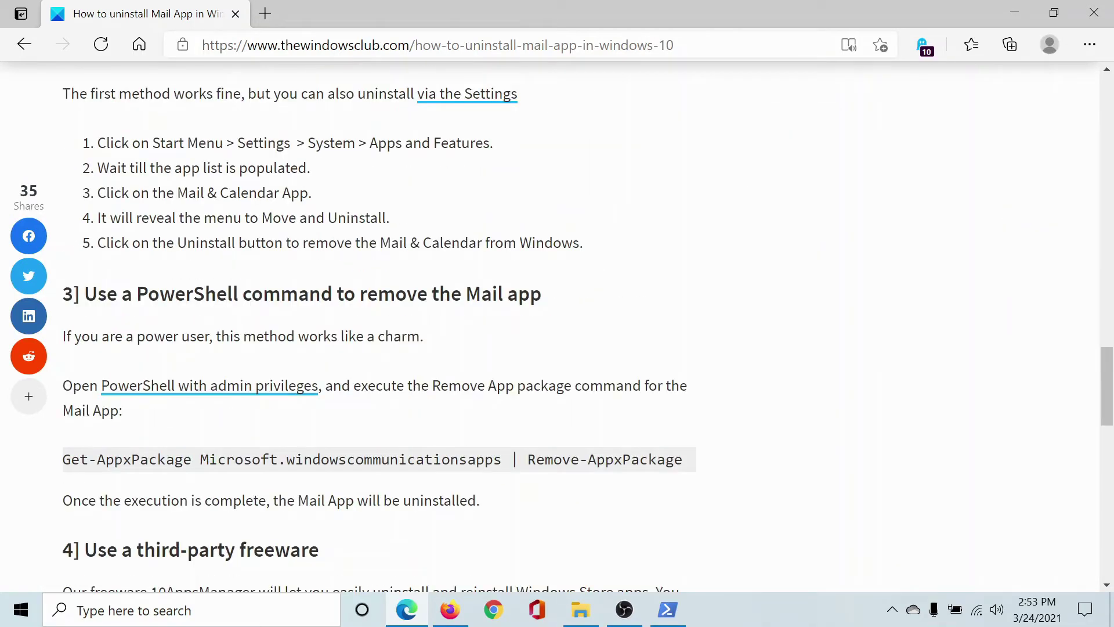
scroll(414, 386, "down", 2)
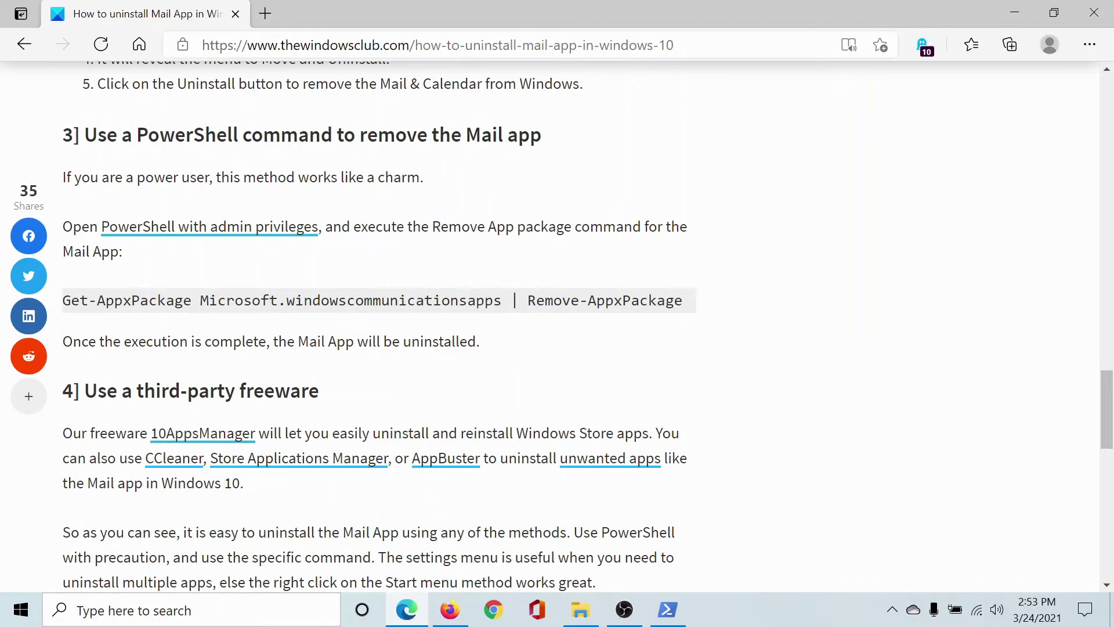
Step: Select the whole Get-AppxPackage | Remove-AppxPackage command line in the Edge article
left_click_drag(62, 301, 687, 316)
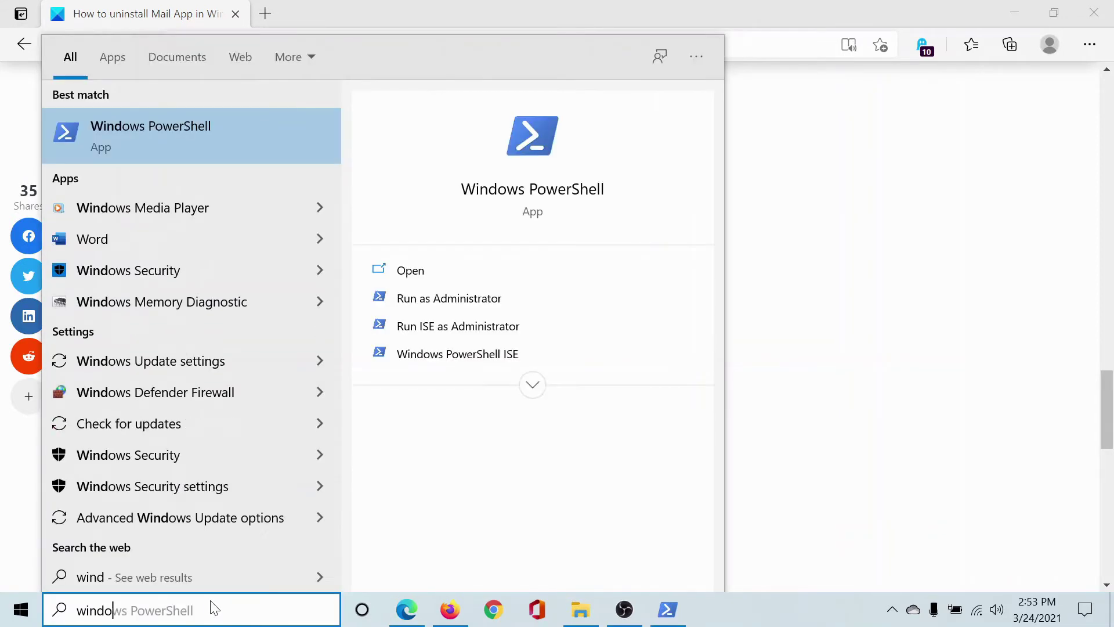
type("ws")
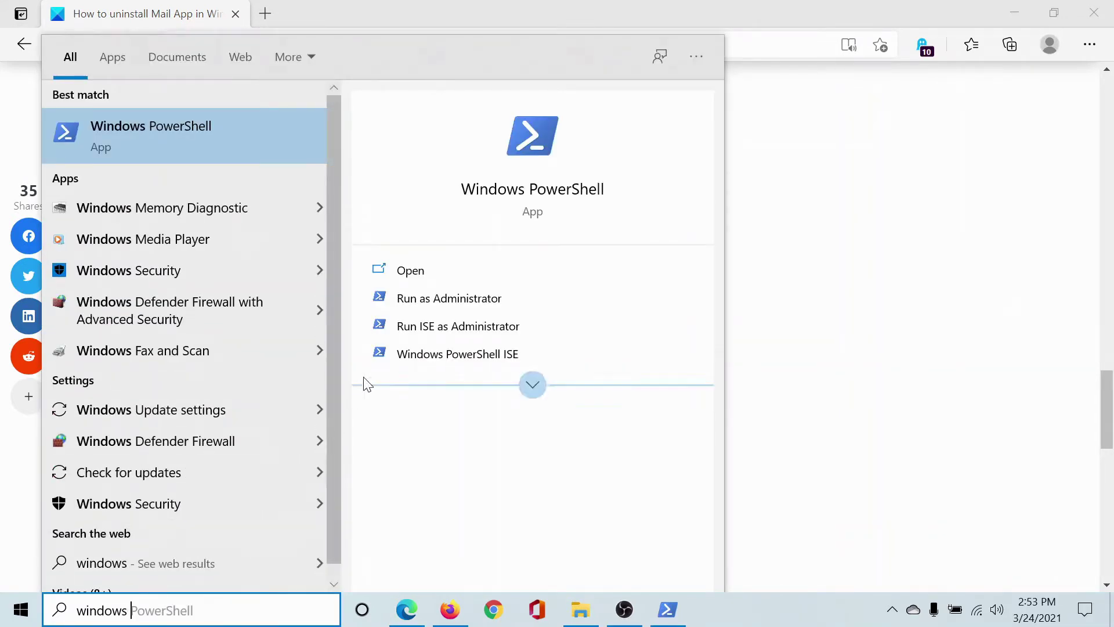
Step: Launch Windows PowerShell with Run as Administrator from the search results
left_click(426, 305)
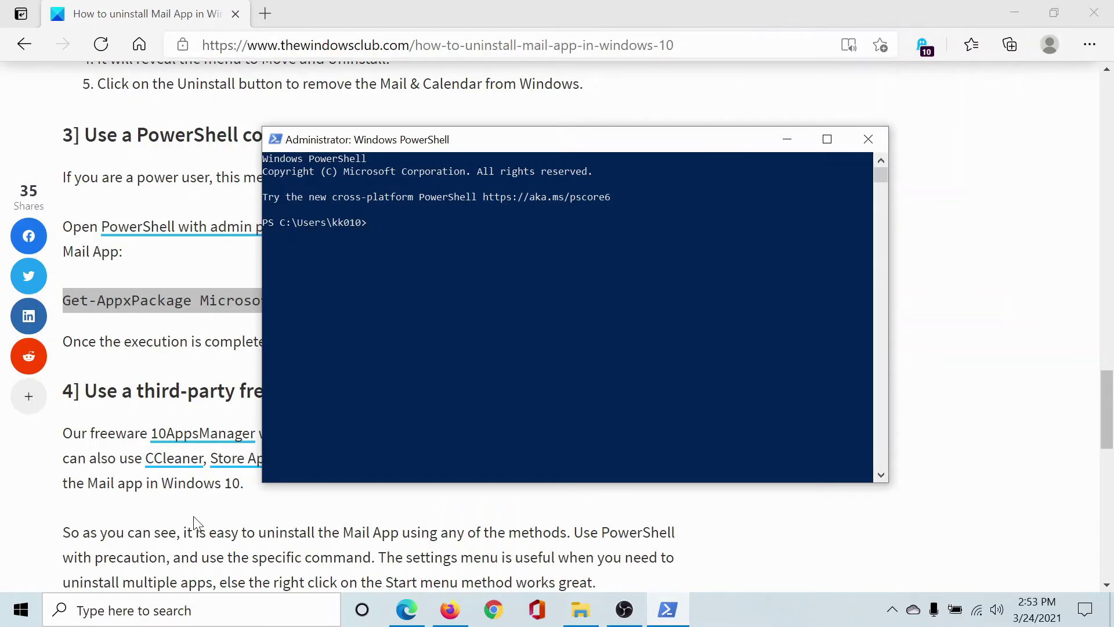
Step: Copy the Get-AppxPackage Microsoft.windowscommunicationsapps | Remove-AppxPackage command from the Edge article
left_click(165, 366)
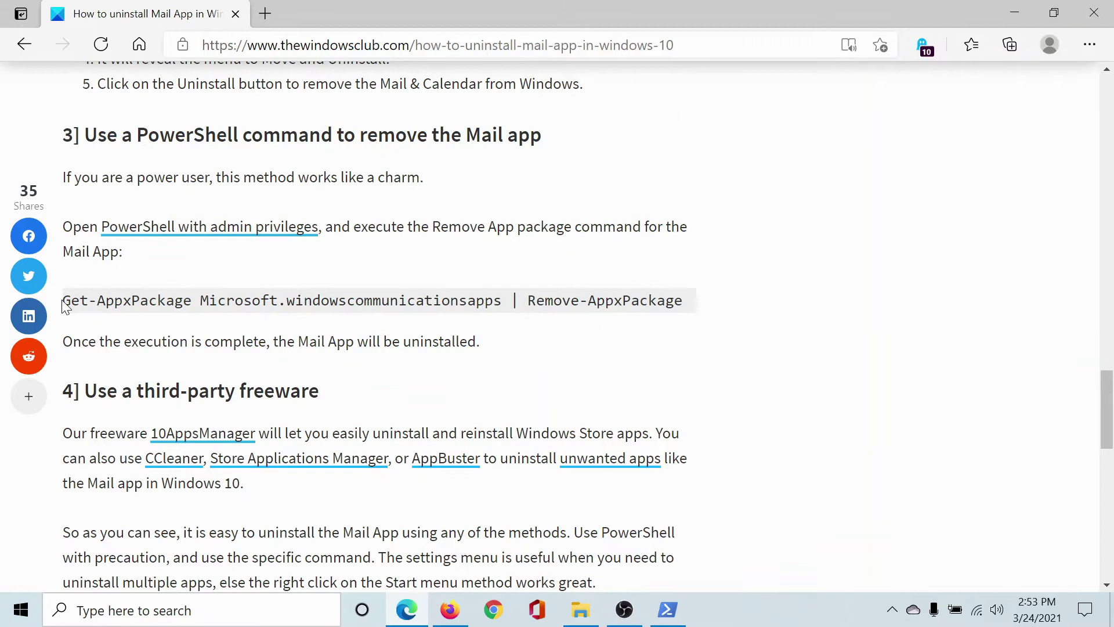
left_click_drag(63, 300, 688, 315)
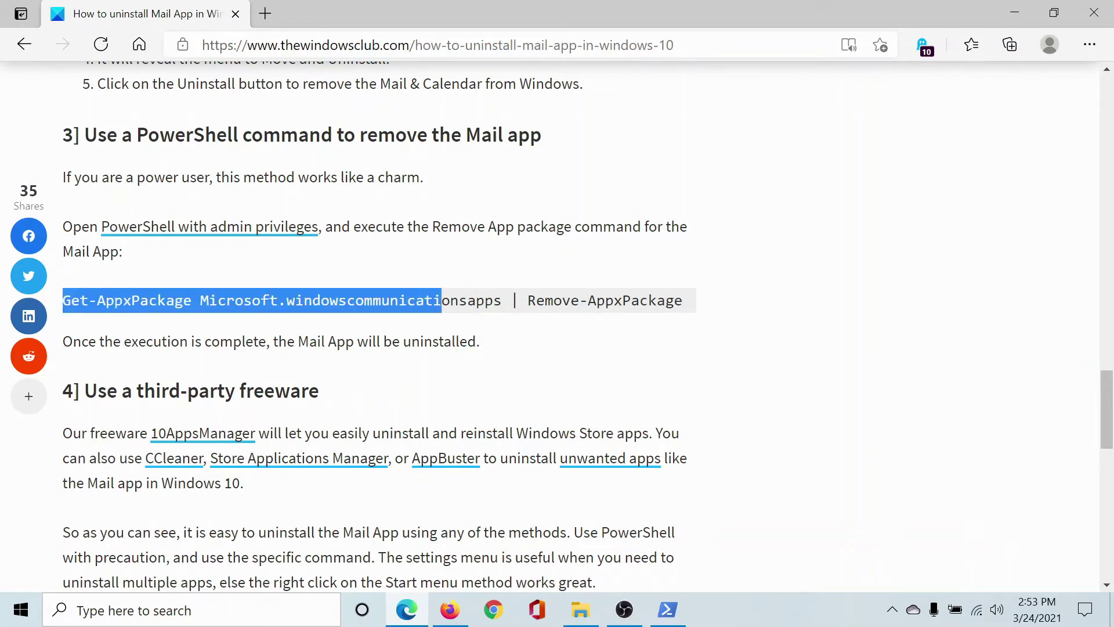
right_click(676, 311)
left_click(675, 305)
Step: Paste the command at the administrator PowerShell prompt and run it to uninstall Mail
left_click(668, 610)
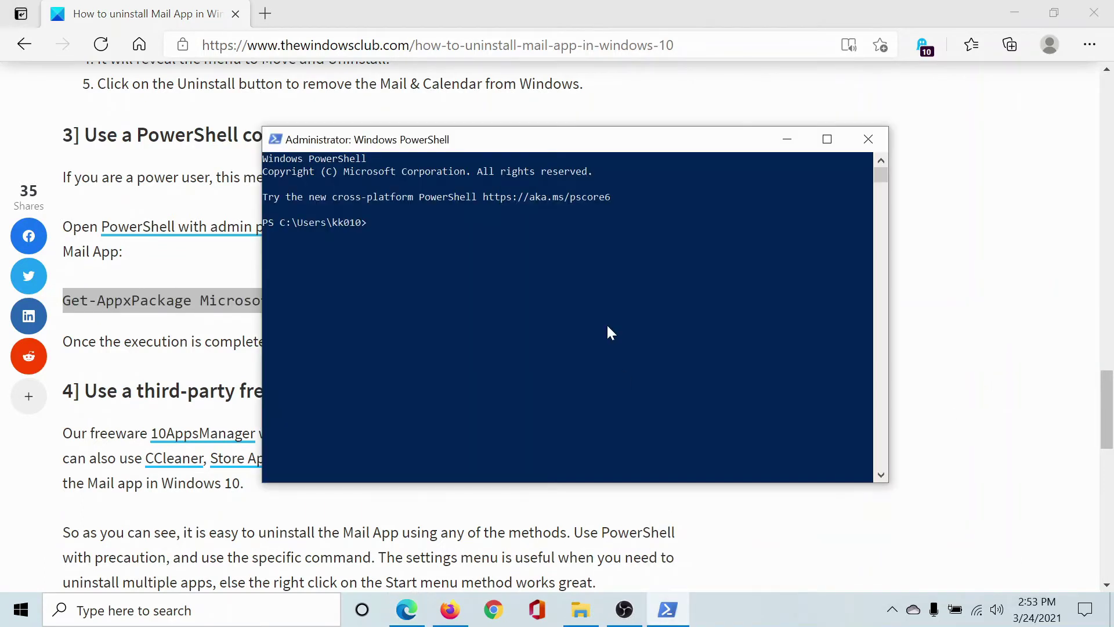
right_click(470, 223)
key("Return")
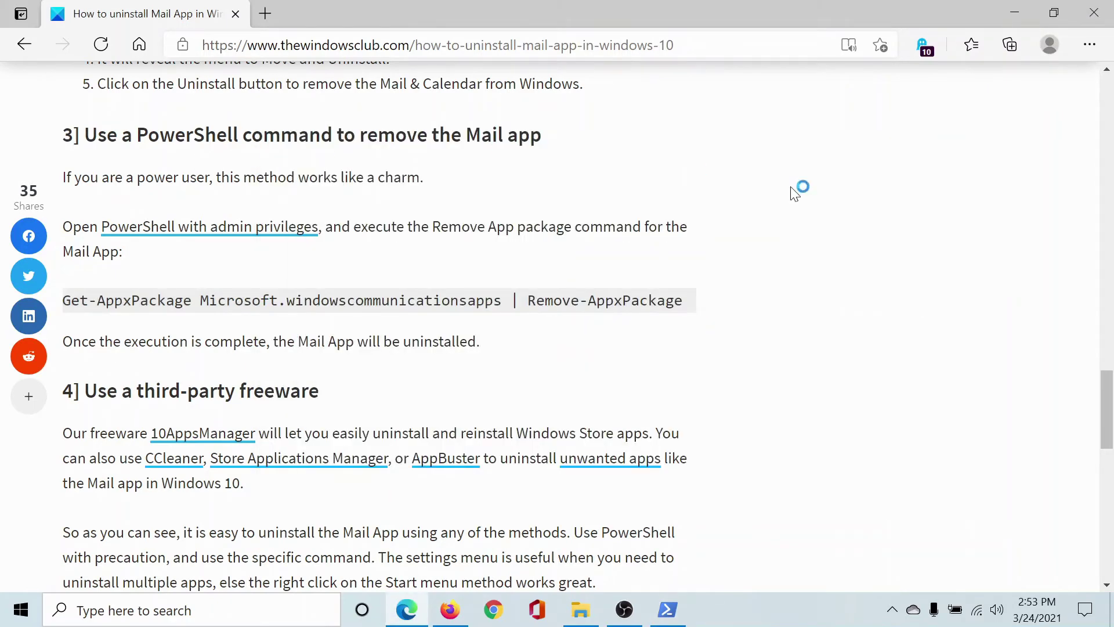
left_click_drag(1106, 387, 1108, 83)
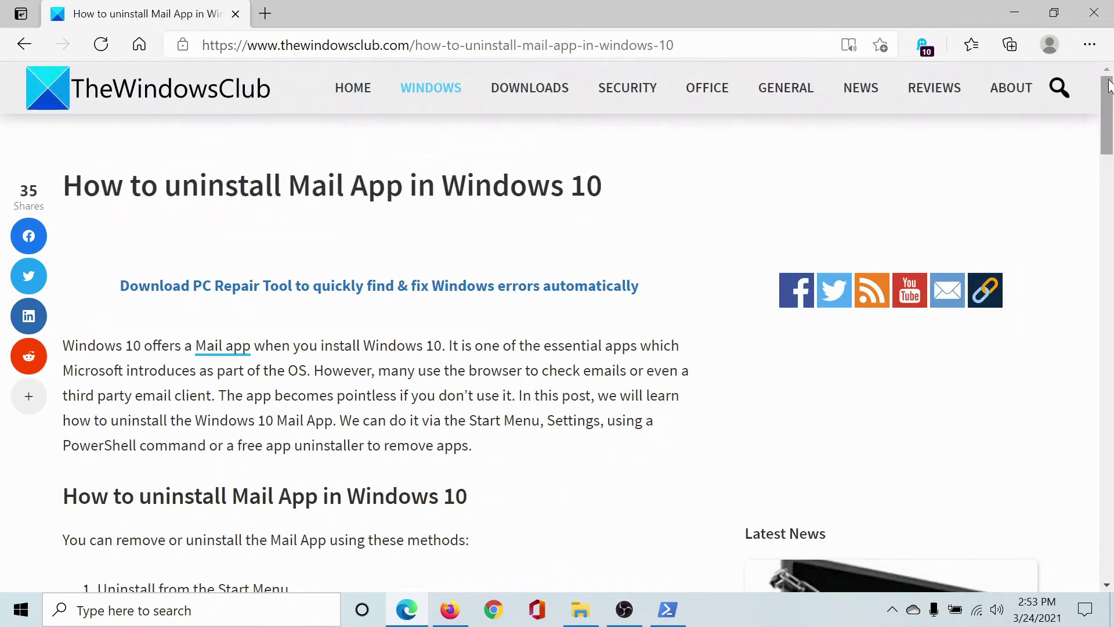